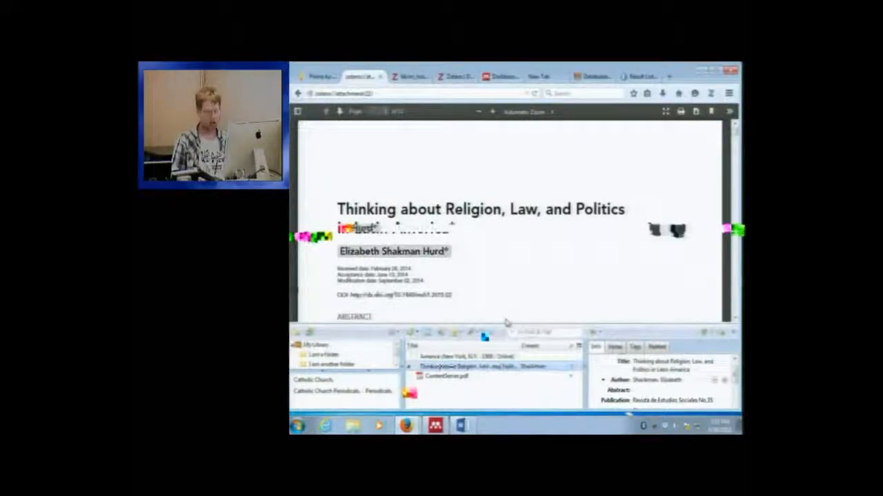
- Enlarge the Zotero pane and add a note reading "Good author" to "Thinking about Religion, Law, and Politics in Latin America"
{"action": "left_click_drag", "start_coordinate": [506, 323], "coordinate": [504, 303]}
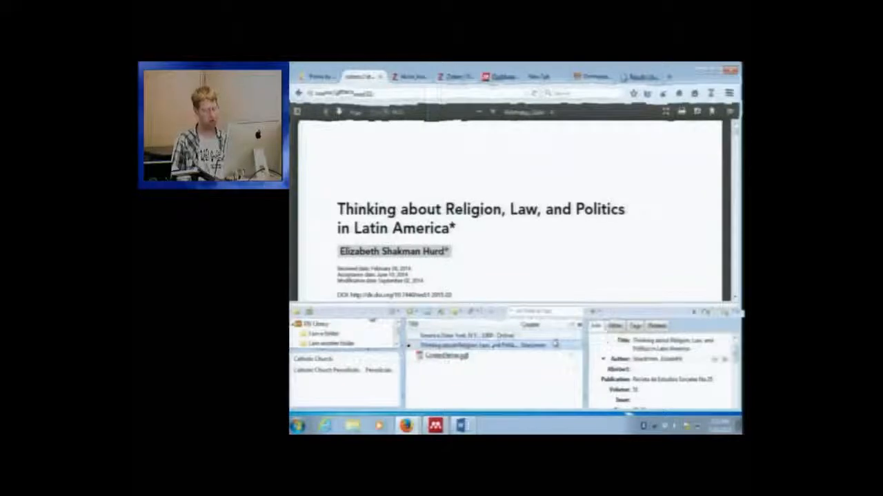
{"action": "left_click", "coordinate": [555, 337]}
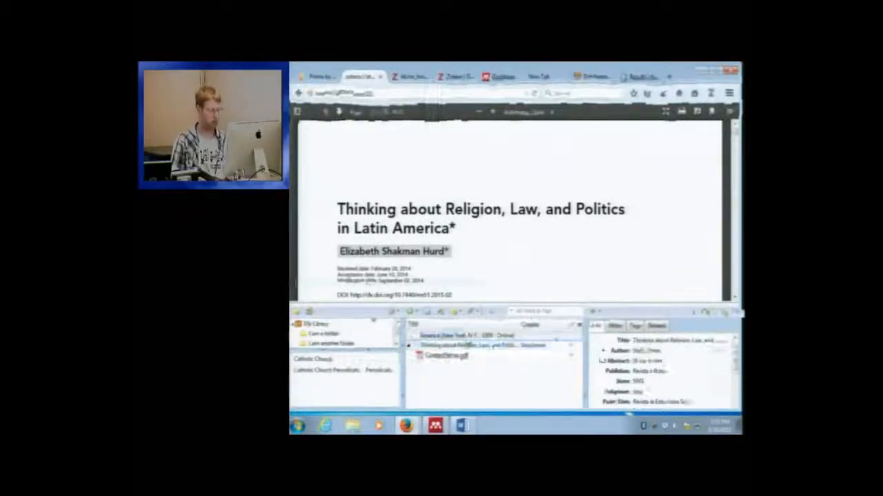
{"action": "left_click", "coordinate": [469, 345]}
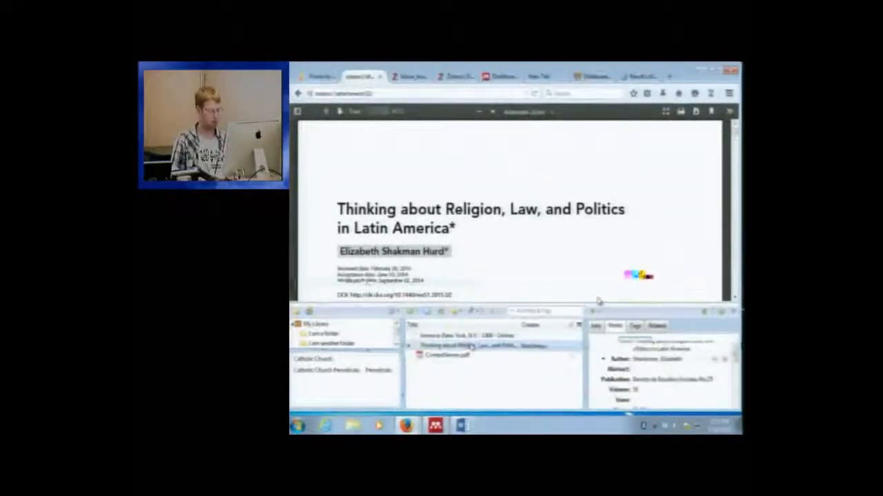
{"action": "left_click", "coordinate": [630, 343]}
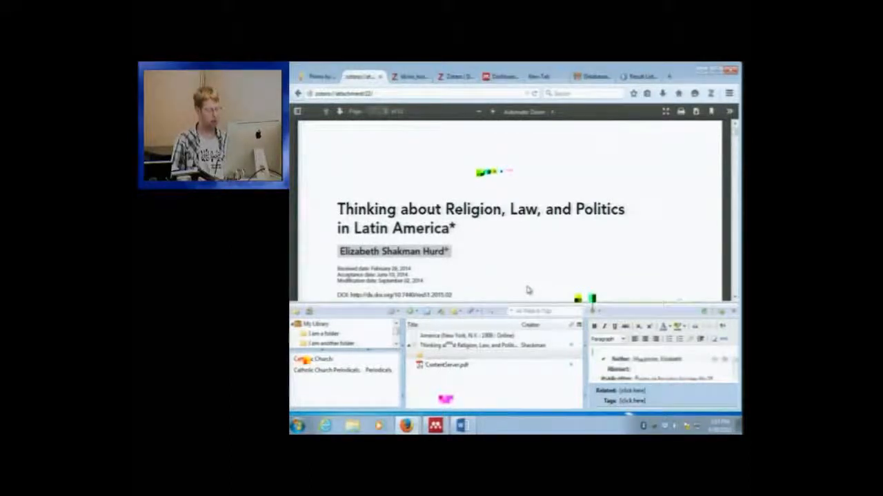
{"action": "type", "text": "Th"}
{"action": "key", "text": "BackSpace"}
{"action": "key", "text": "BackSpace"}
{"action": "key", "text": "BackSpace"}
{"action": "type", "text": "Good notes"}
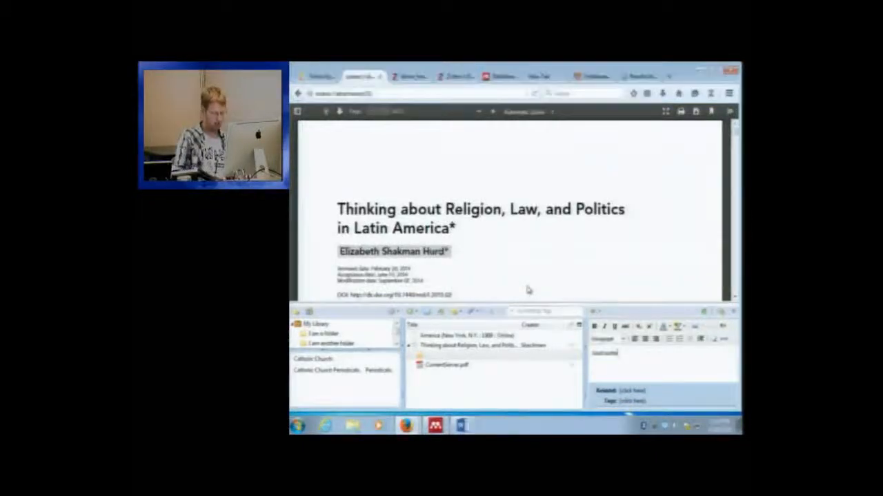
{"action": "key", "text": "Return"}
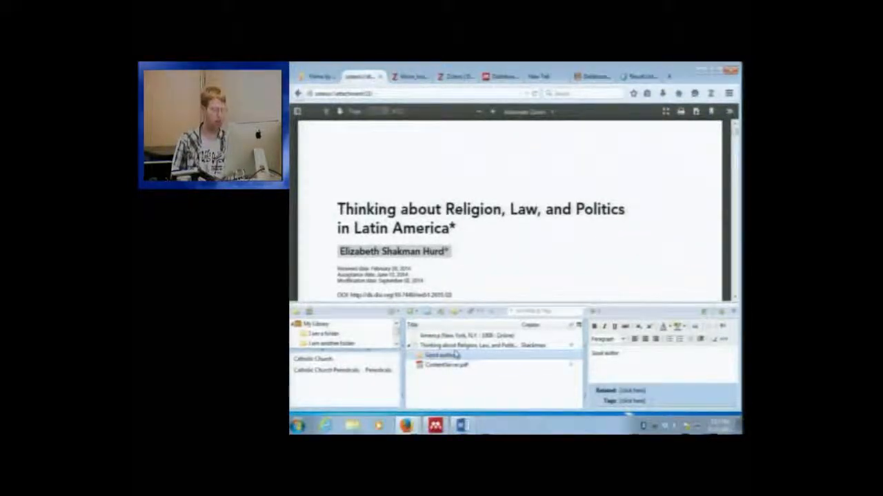
{"action": "key", "text": "Return"}
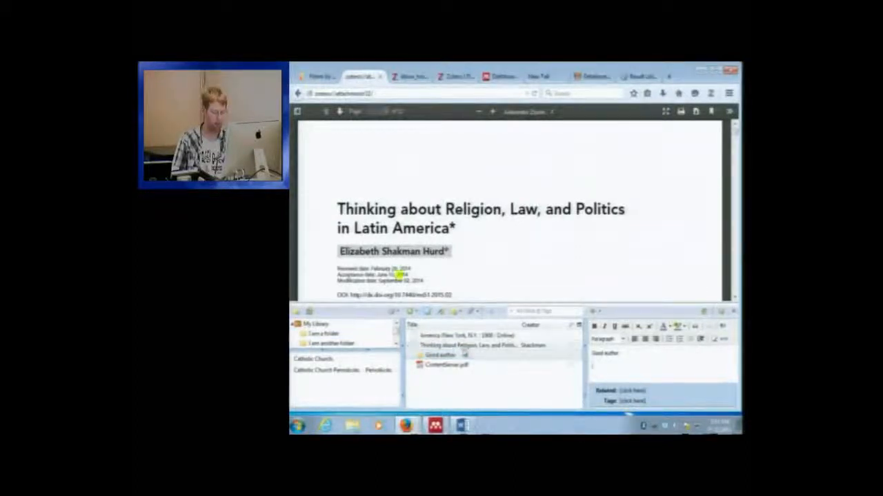
- Give the "Thinking about Religion, Law, and Politics" article the tag "Religion"
{"action": "left_click", "coordinate": [482, 346]}
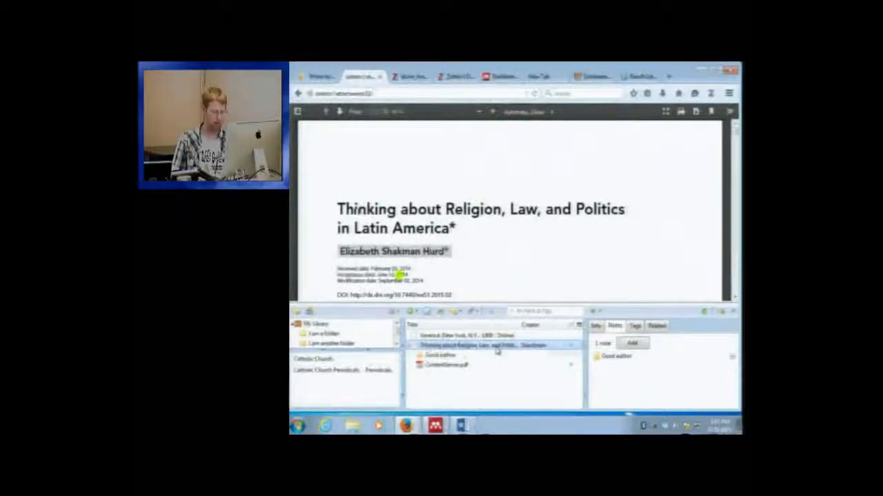
{"action": "left_click", "coordinate": [635, 327]}
{"action": "left_click", "coordinate": [633, 344]}
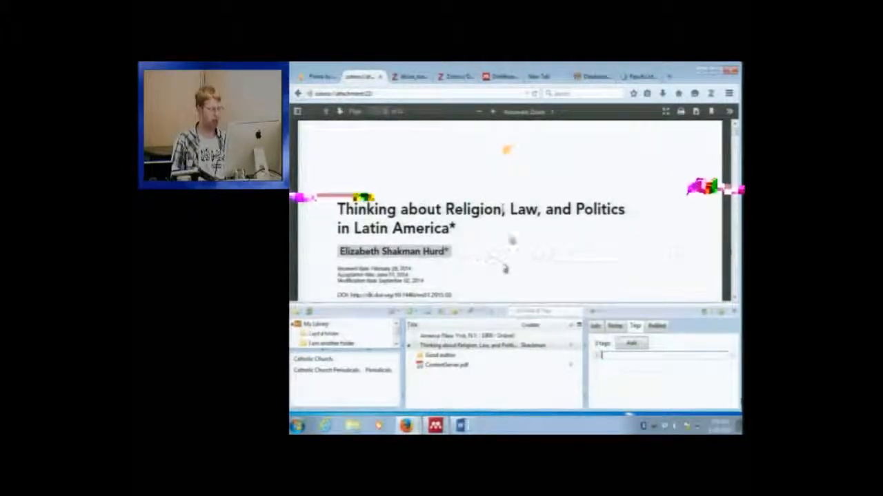
{"action": "type", "text": "Re"}
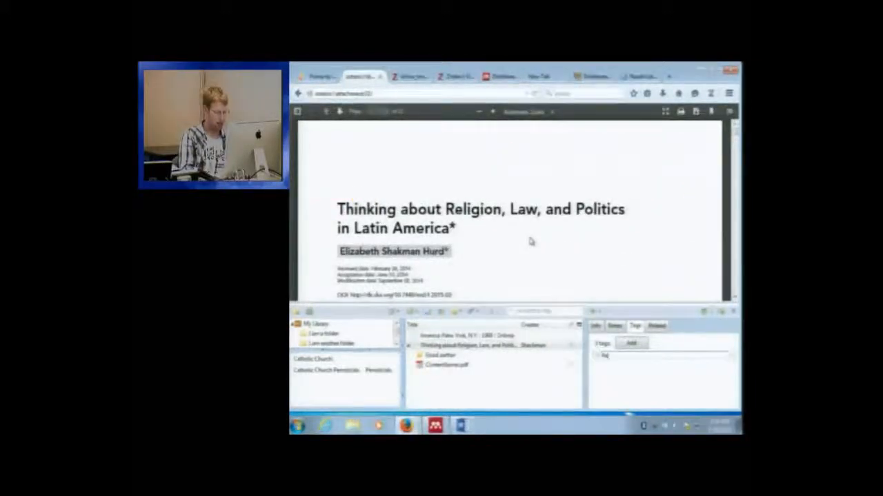
{"action": "type", "text": "ligion"}
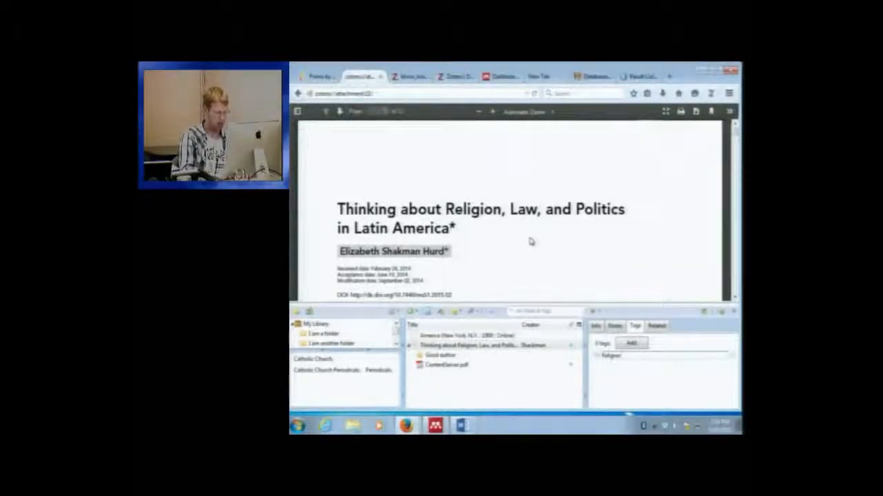
- Add the tags "Politics", "Law" and "Latin America" to the same article
{"action": "left_click", "coordinate": [641, 348]}
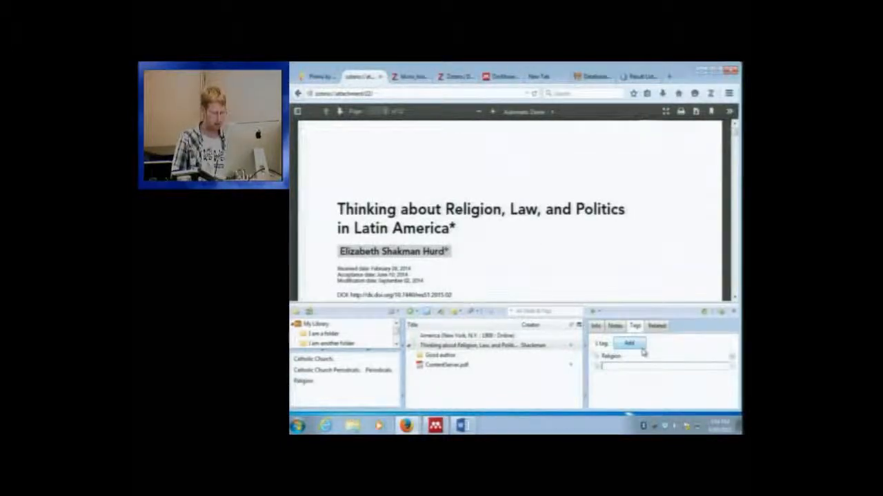
{"action": "type", "text": "Politics"}
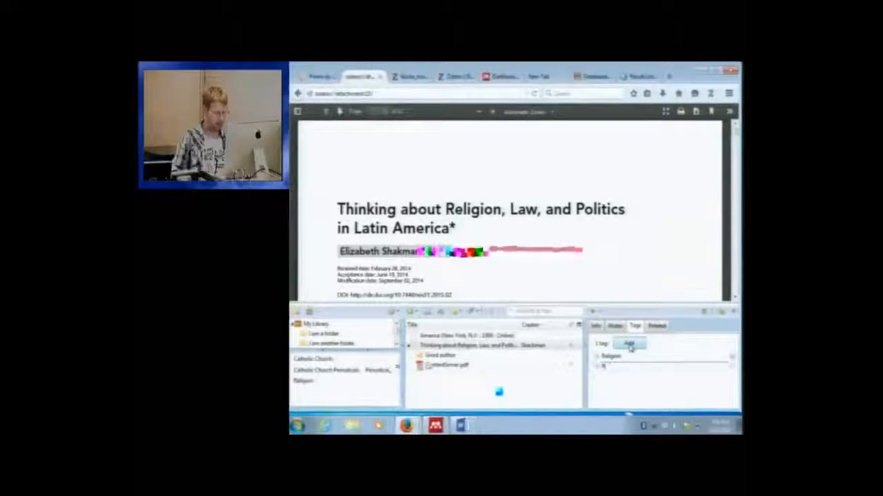
{"action": "key", "text": "Return"}
{"action": "type", "text": "Law"}
{"action": "left_click", "coordinate": [632, 343]}
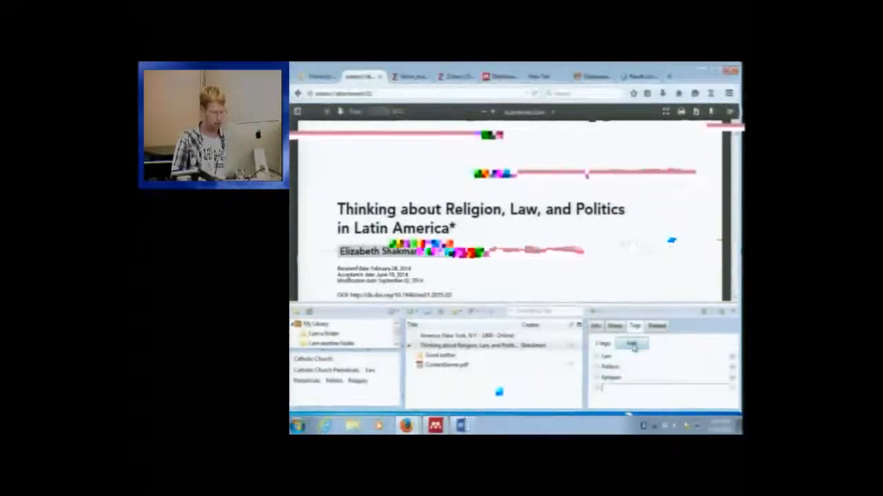
{"action": "type", "text": "Whimsy"}
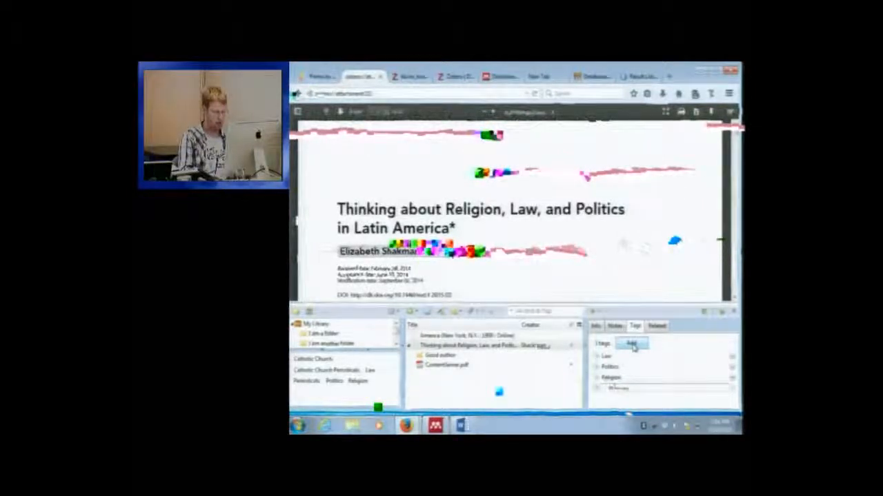
{"action": "left_click", "coordinate": [632, 344]}
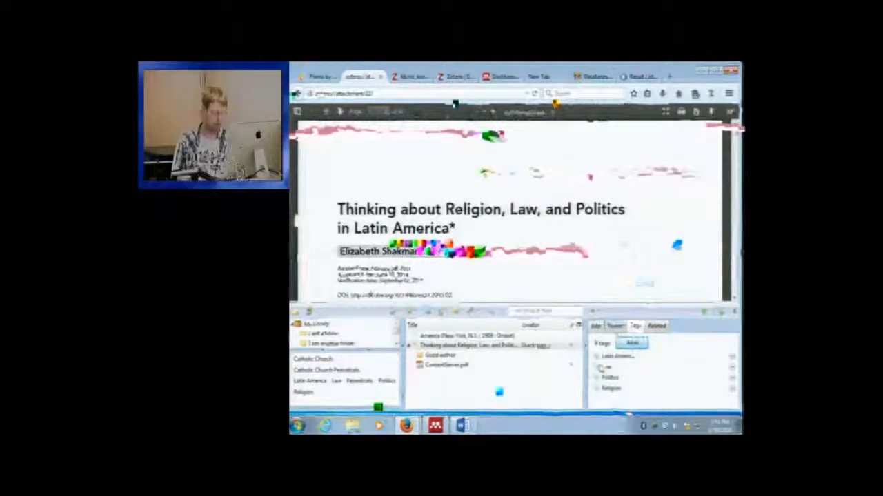
- Select the "America (New York, N.Y. : 1909 : Online)" item in the library
{"action": "left_click", "coordinate": [605, 367]}
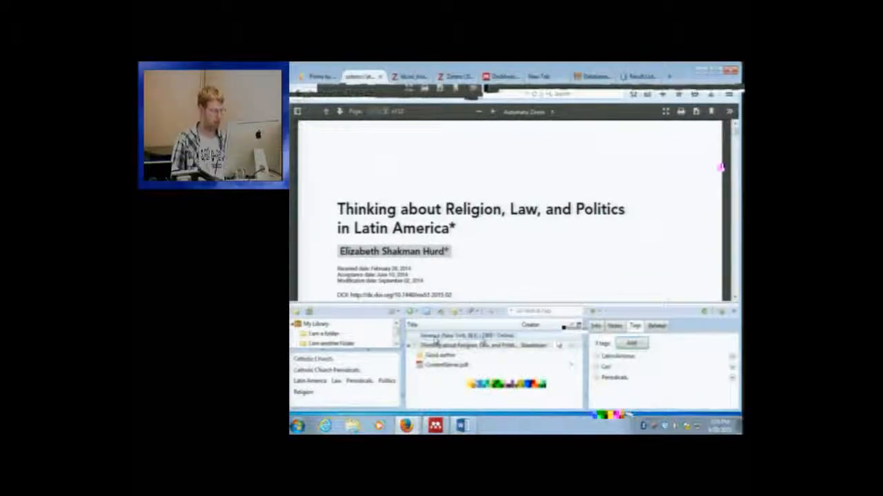
{"action": "left_click", "coordinate": [437, 337]}
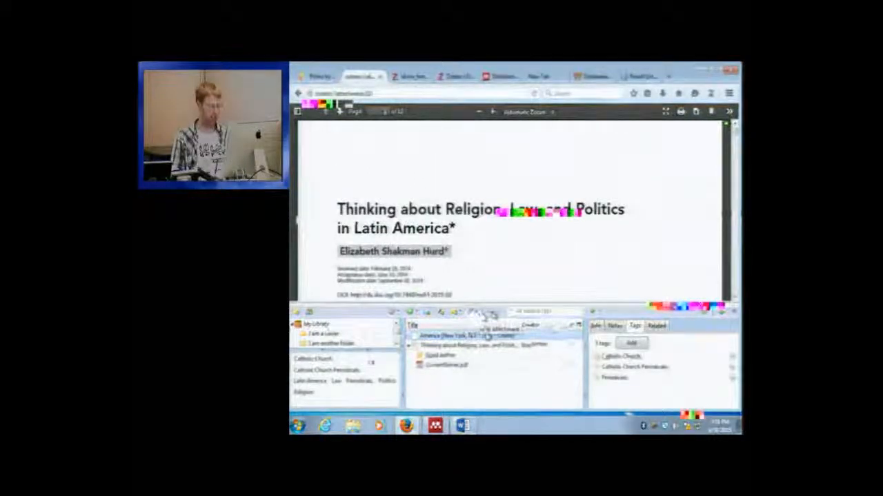
{"action": "left_click", "coordinate": [484, 313]}
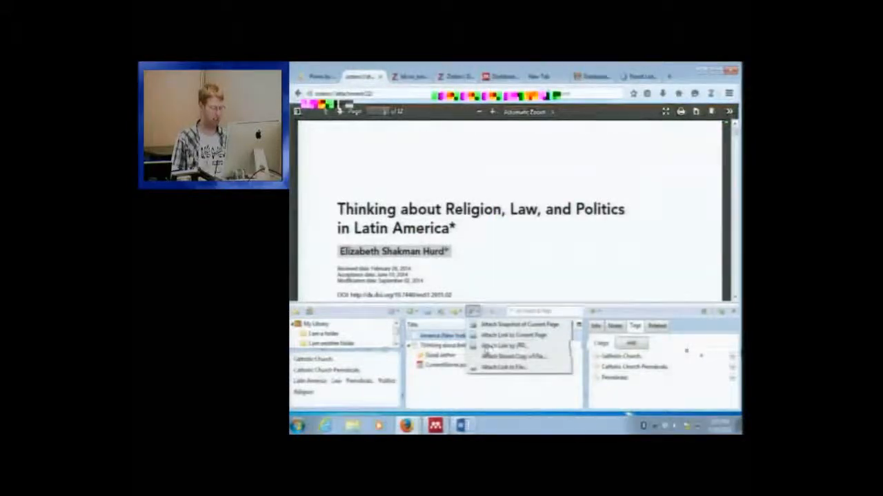
{"action": "left_click", "coordinate": [502, 345]}
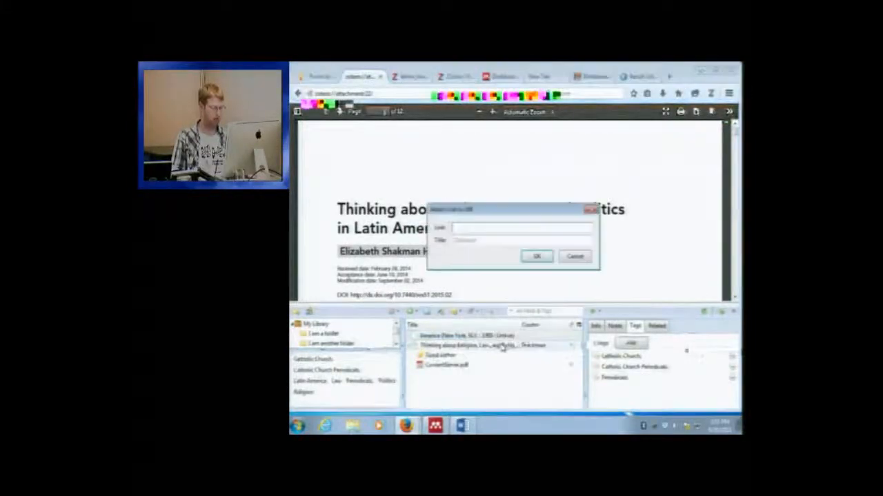
{"action": "left_click", "coordinate": [575, 256]}
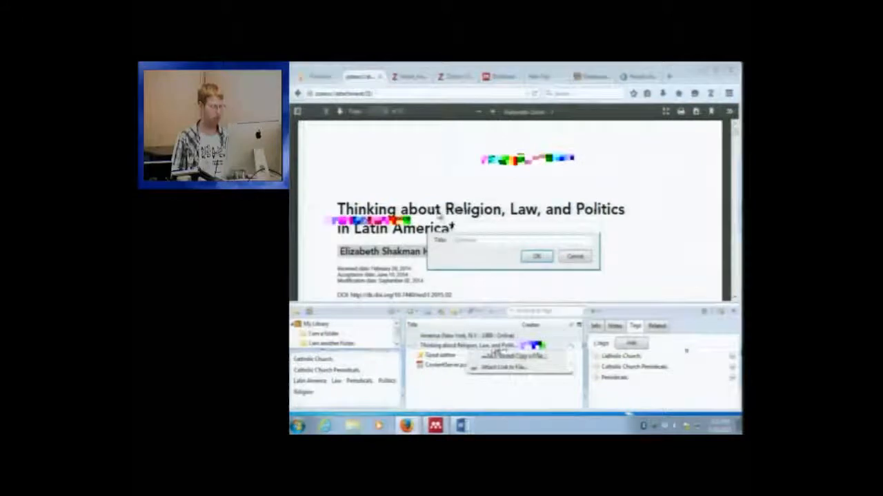
{"action": "left_click", "coordinate": [574, 258]}
- Copy the web address of the open CWU library search results page for "america"
{"action": "left_click", "coordinate": [319, 76]}
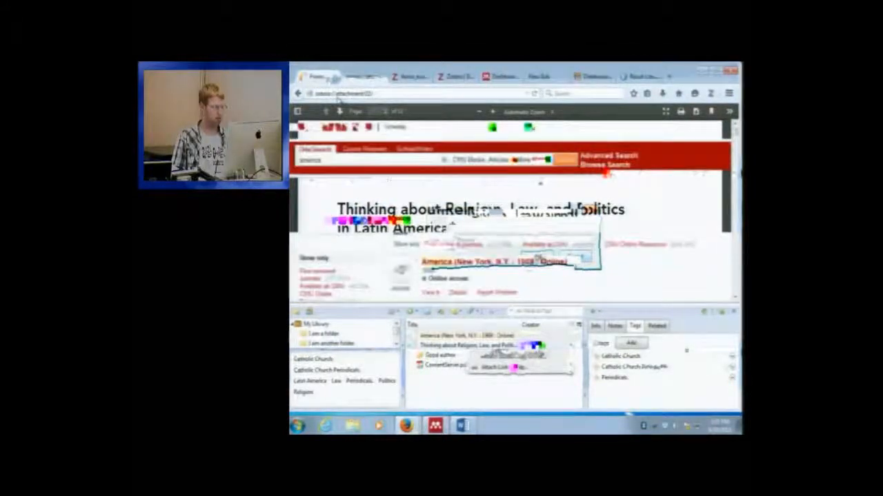
{"action": "left_click", "coordinate": [376, 93]}
{"action": "right_click", "coordinate": [378, 94]}
{"action": "left_click", "coordinate": [397, 130]}
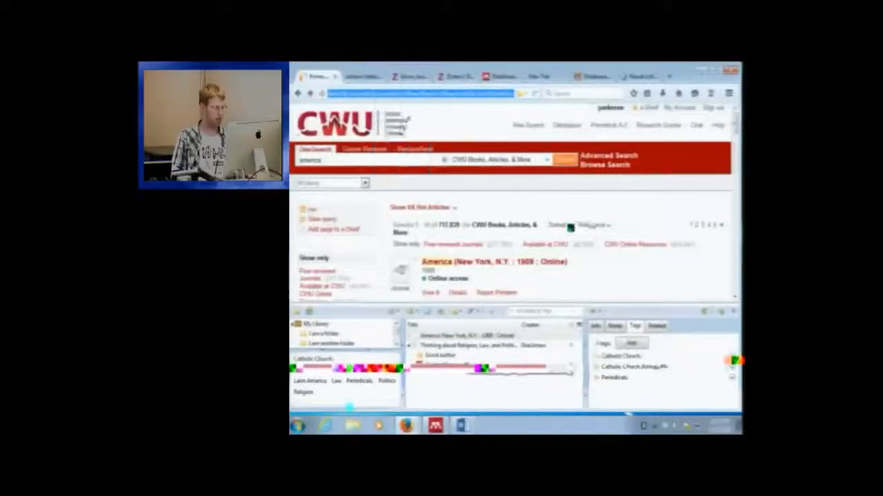
- Attach the copied address to the America item as a URL link titled "Link T do"
{"action": "left_click", "coordinate": [476, 314]}
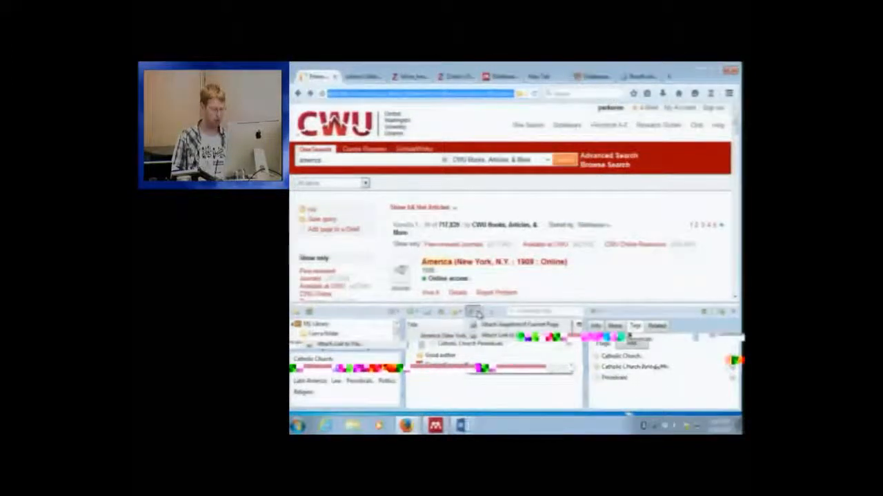
{"action": "left_click", "coordinate": [499, 347]}
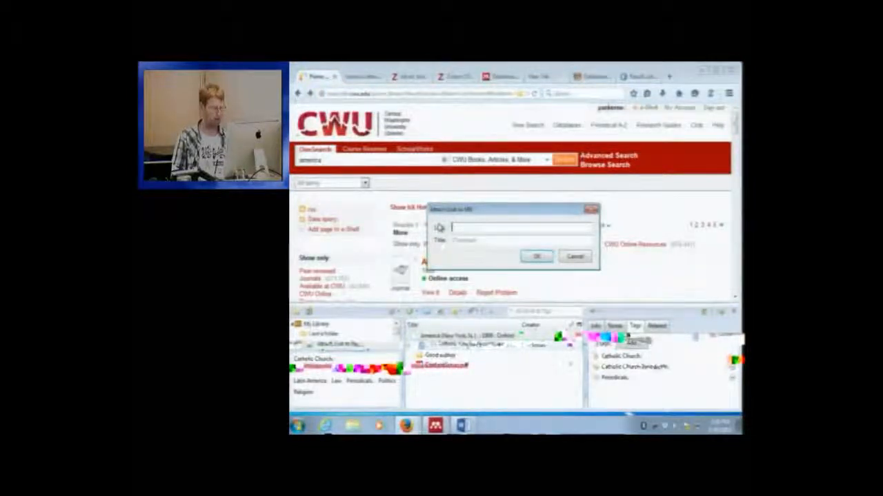
{"action": "right_click", "coordinate": [460, 229]}
{"action": "left_click", "coordinate": [484, 272]}
{"action": "left_click", "coordinate": [482, 239]}
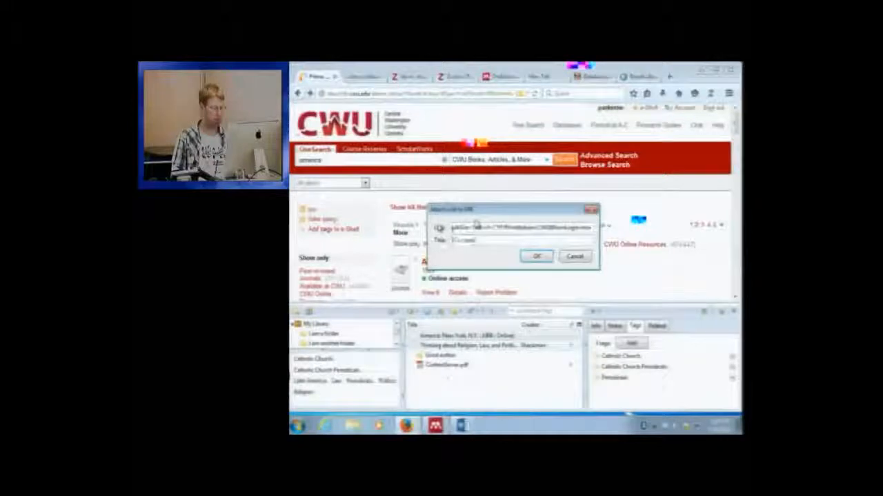
{"action": "type", "text": "Link T"}
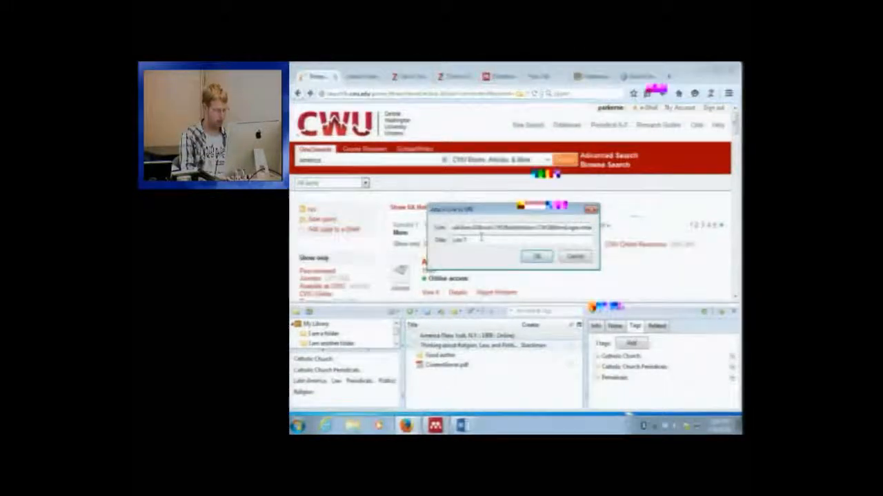
{"action": "type", "text": " do"}
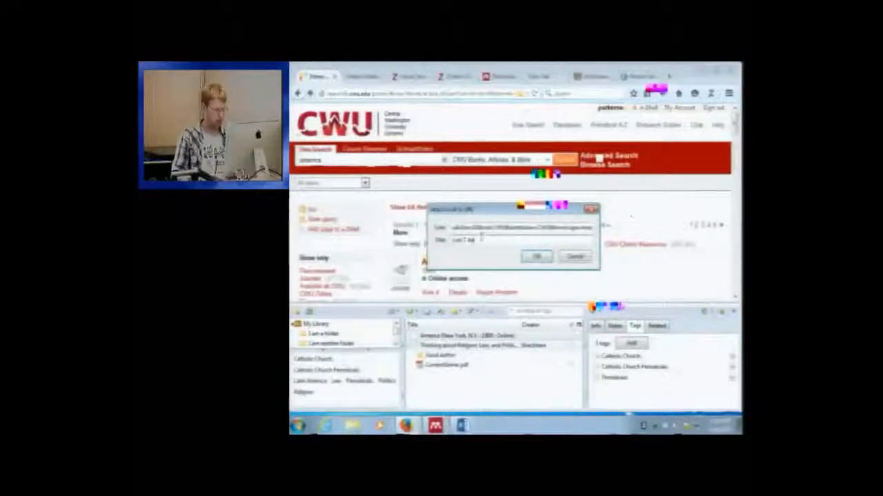
{"action": "left_click", "coordinate": [532, 257]}
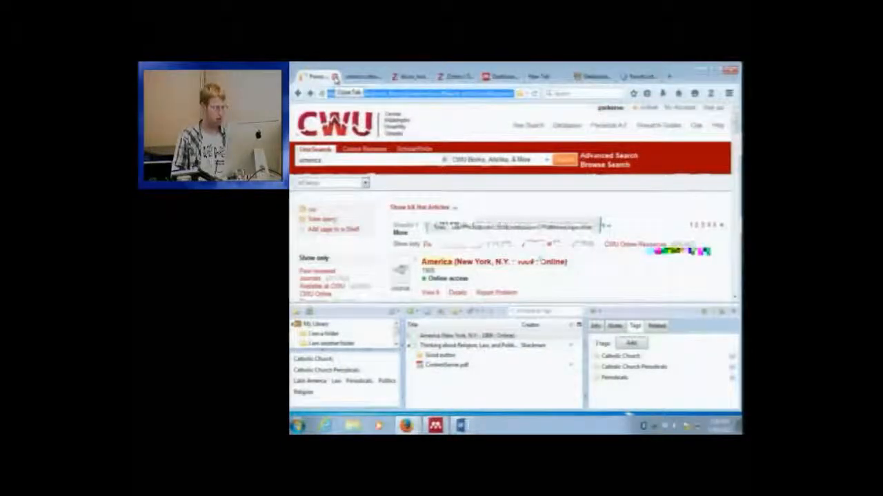
- Close the CWU search results page and open the America item's link from the library
{"action": "left_click", "coordinate": [335, 78]}
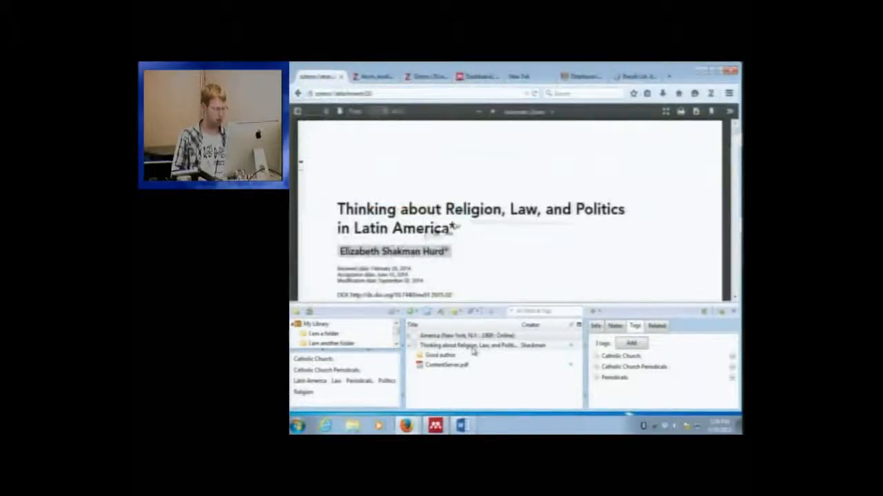
{"action": "left_click", "coordinate": [462, 336]}
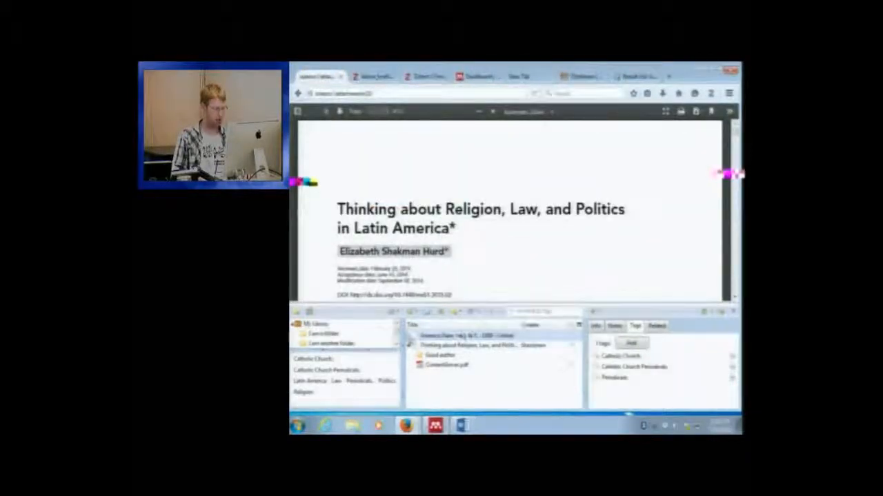
{"action": "double_click", "coordinate": [438, 337]}
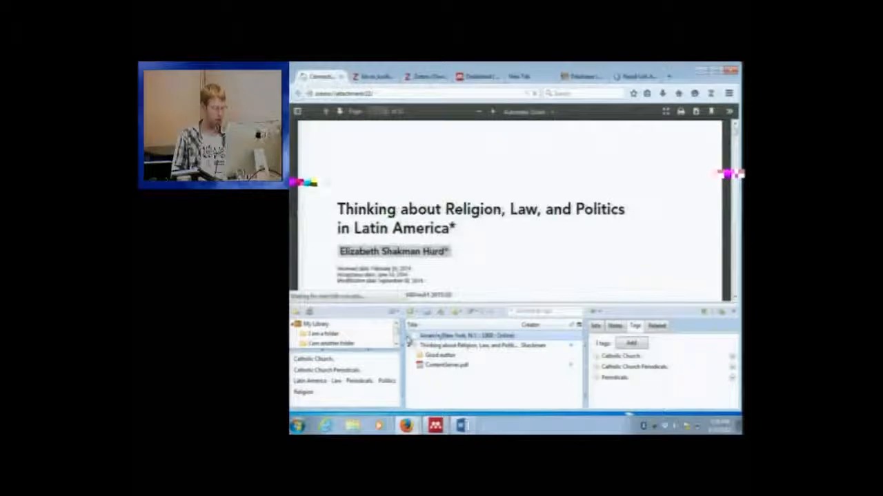